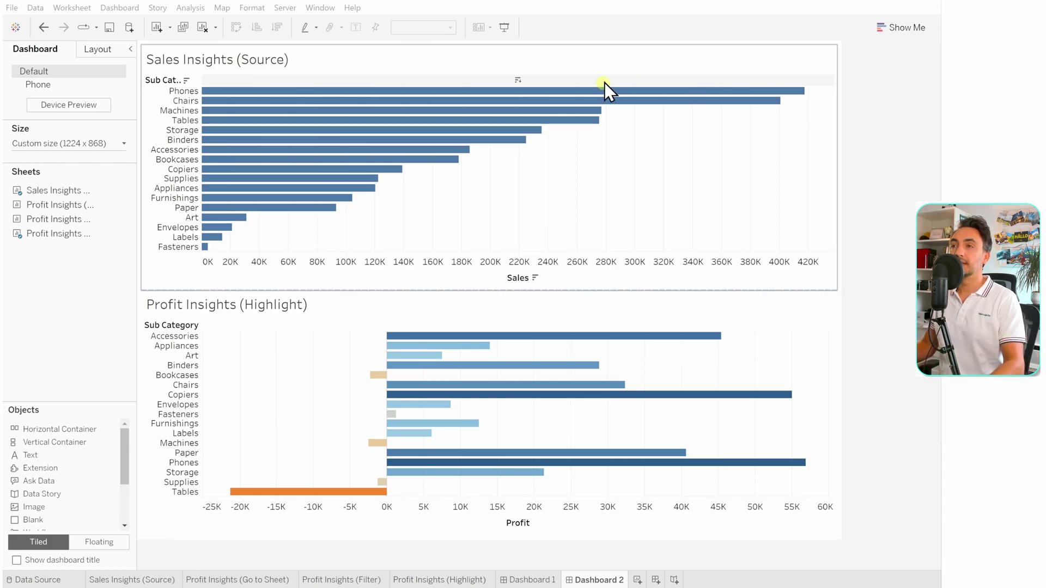
# - Open the Dashboard menu for the Sales and Profit insights dashboard
pyautogui.click(123, 8)
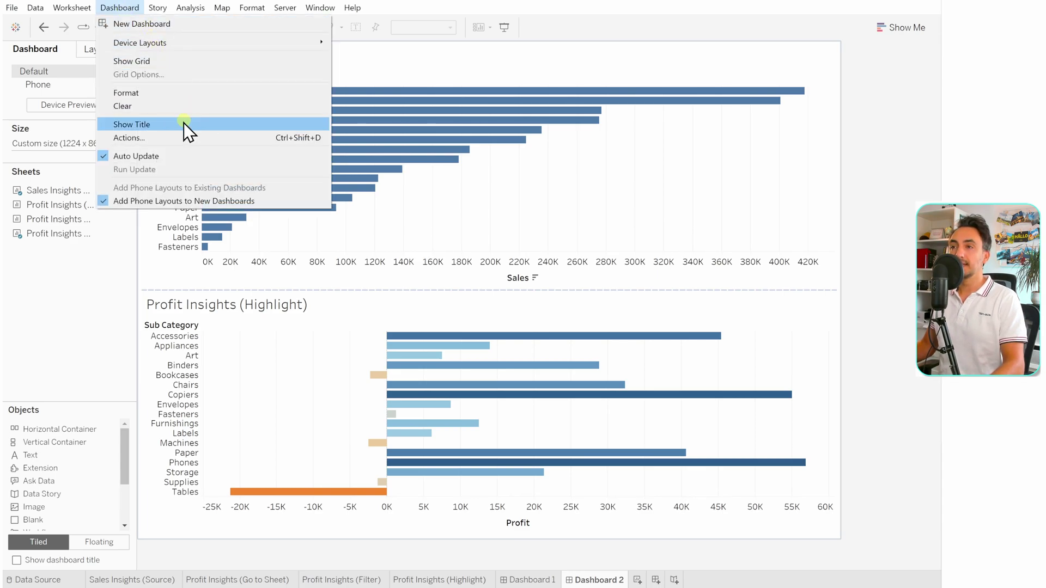
# - Start a new Highlight action from Dashboard > Actions, named Highlight1 by default
pyautogui.click(151, 140)
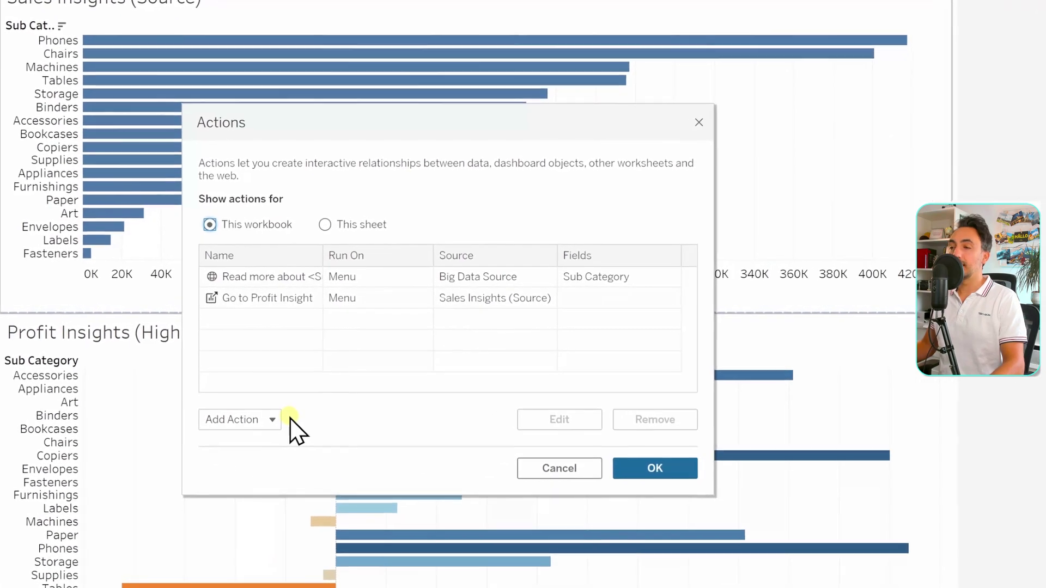
pyautogui.click(255, 421)
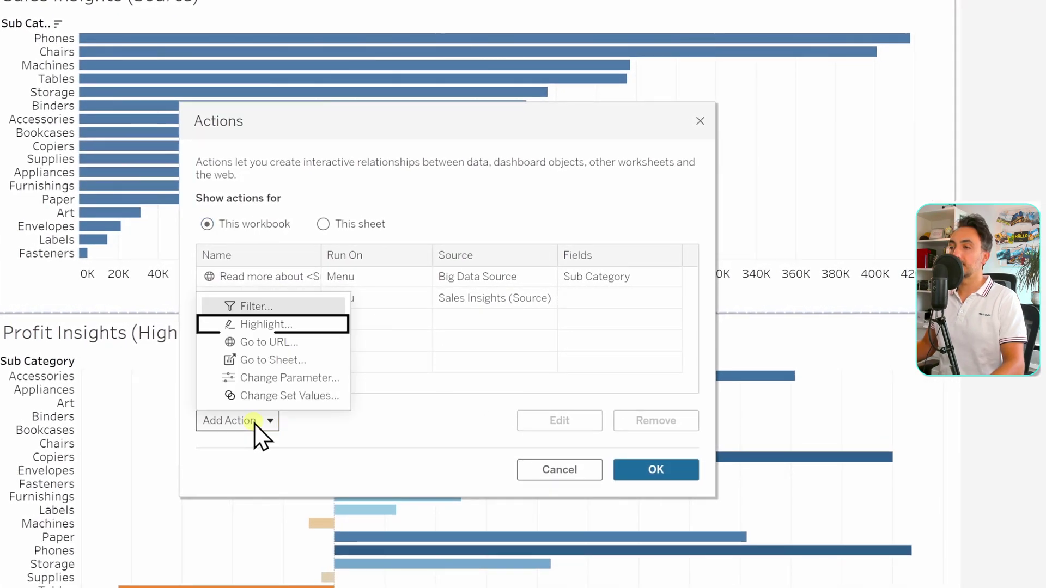
pyautogui.click(297, 324)
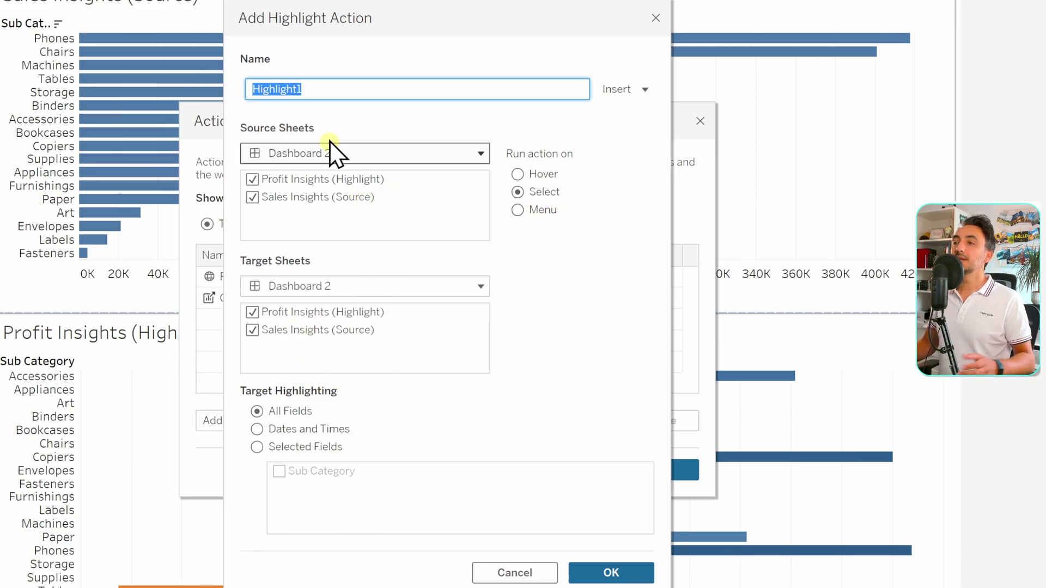
# - Create 'Highlight Profit Insight', running on Hover from Sales Insights to Profit Insights only
pyautogui.write('High')
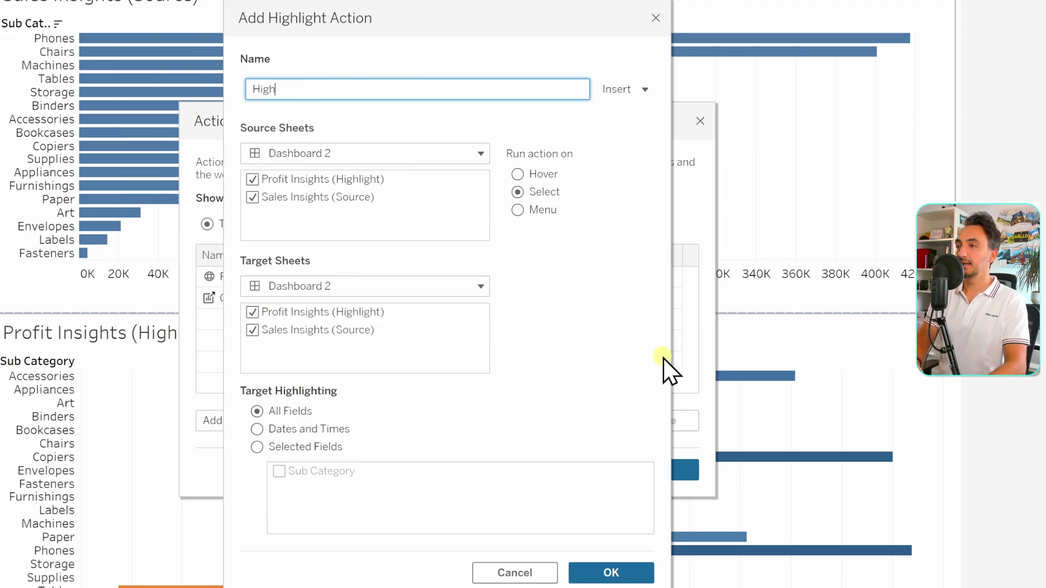
pyautogui.write('light Profit Insight')
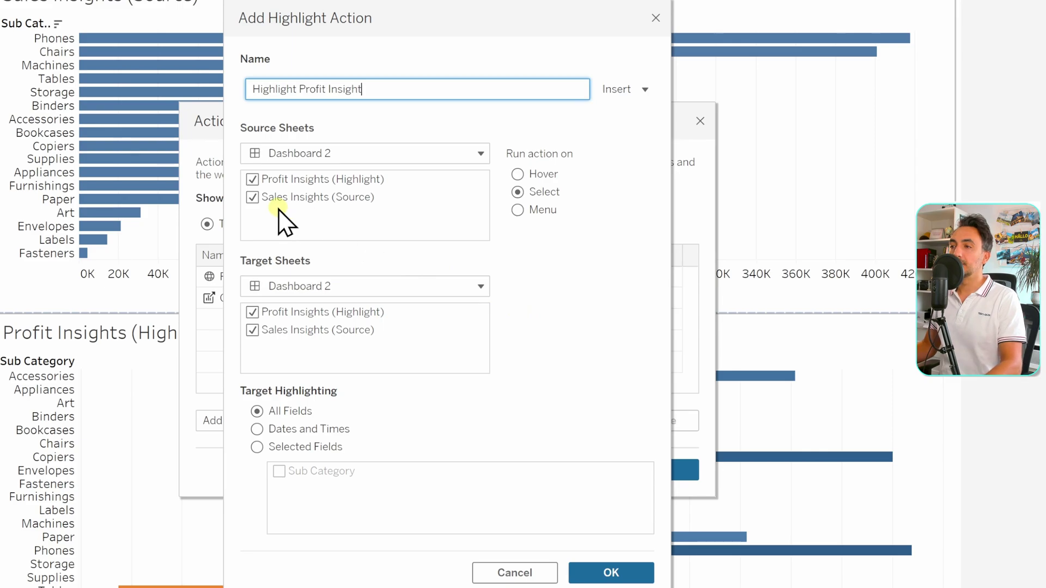
pyautogui.click(252, 181)
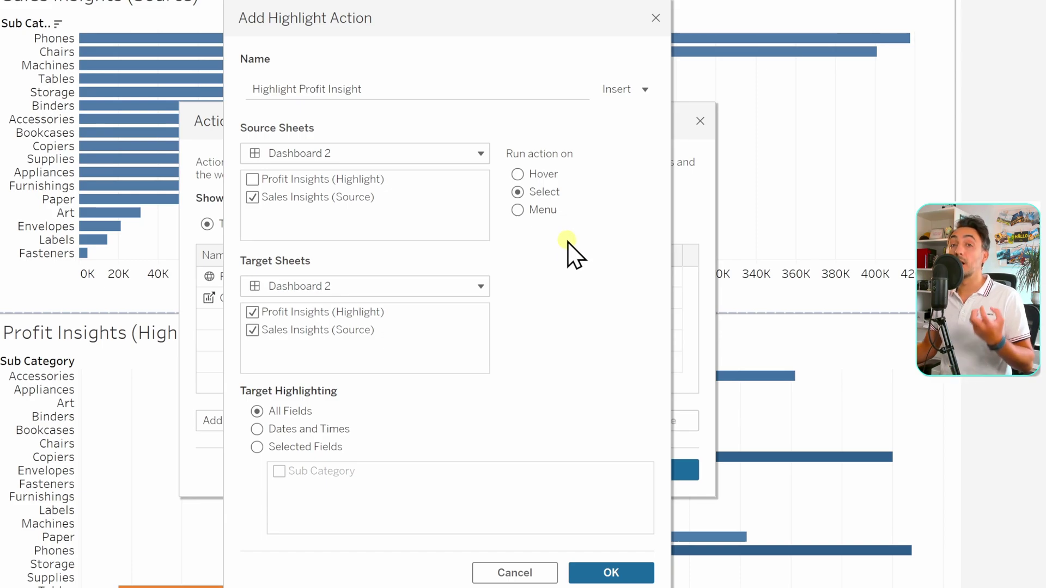
pyautogui.click(518, 173)
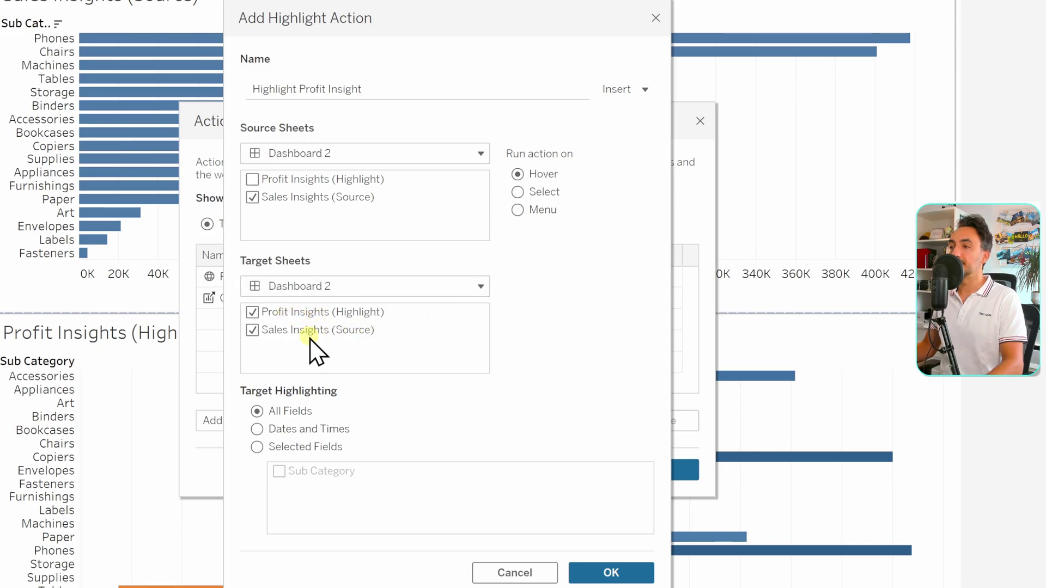
pyautogui.click(252, 330)
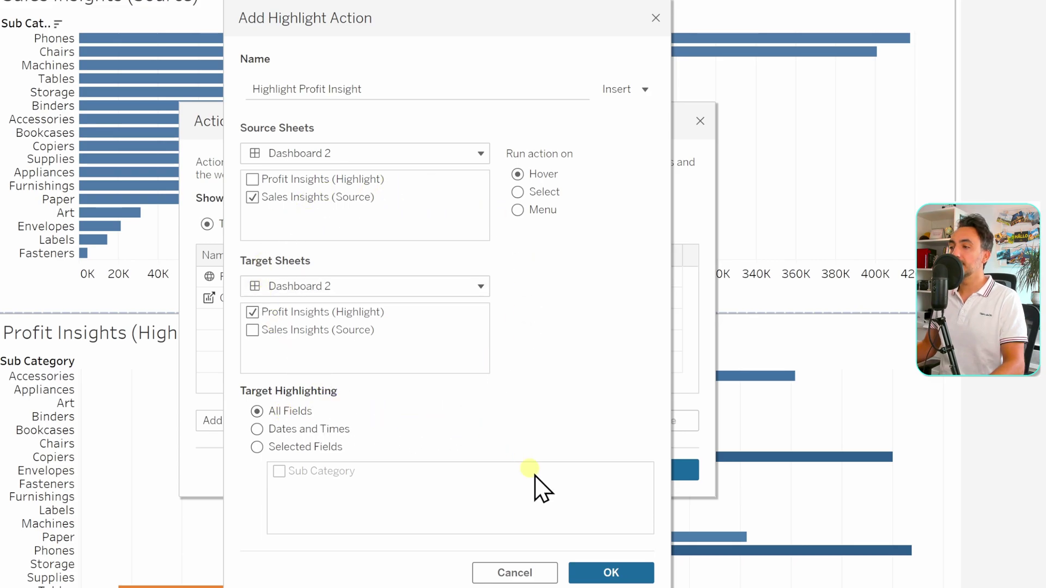
pyautogui.click(605, 572)
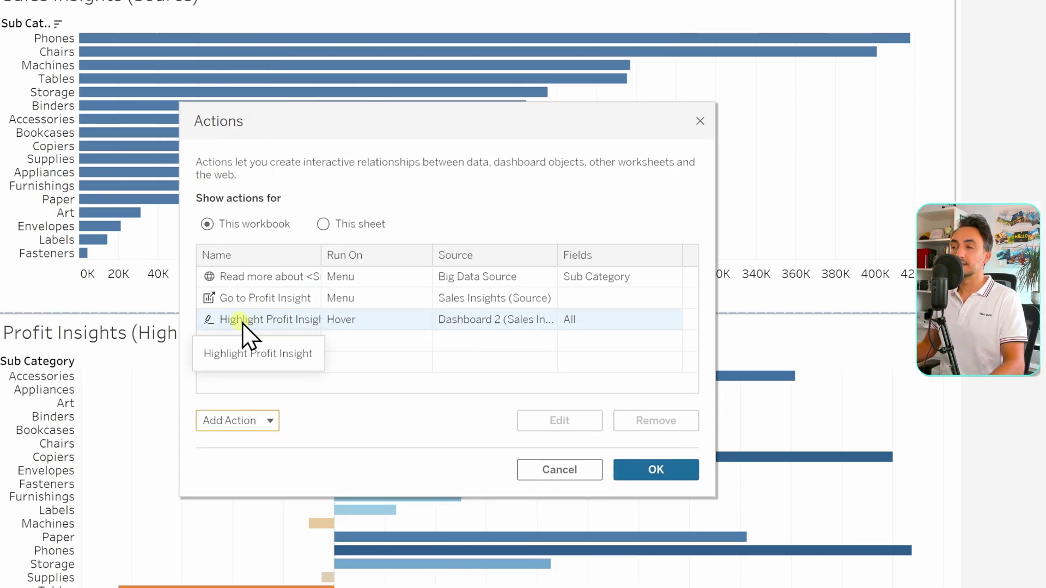
# - Close the Actions dialog and check that hovering Sales bars highlights matching Profit bars
pyautogui.click(621, 470)
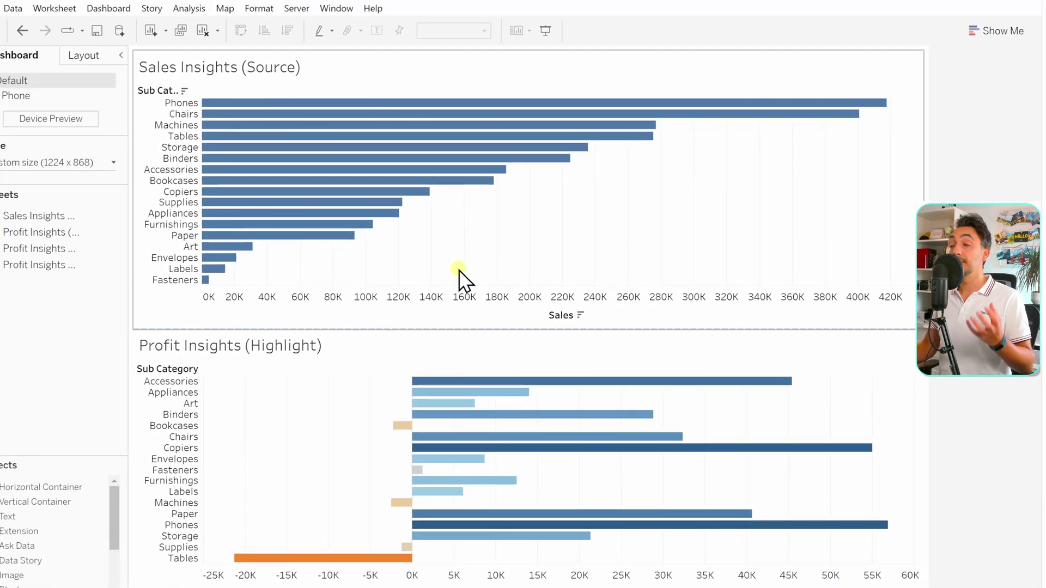
pyautogui.moveTo(235, 214)
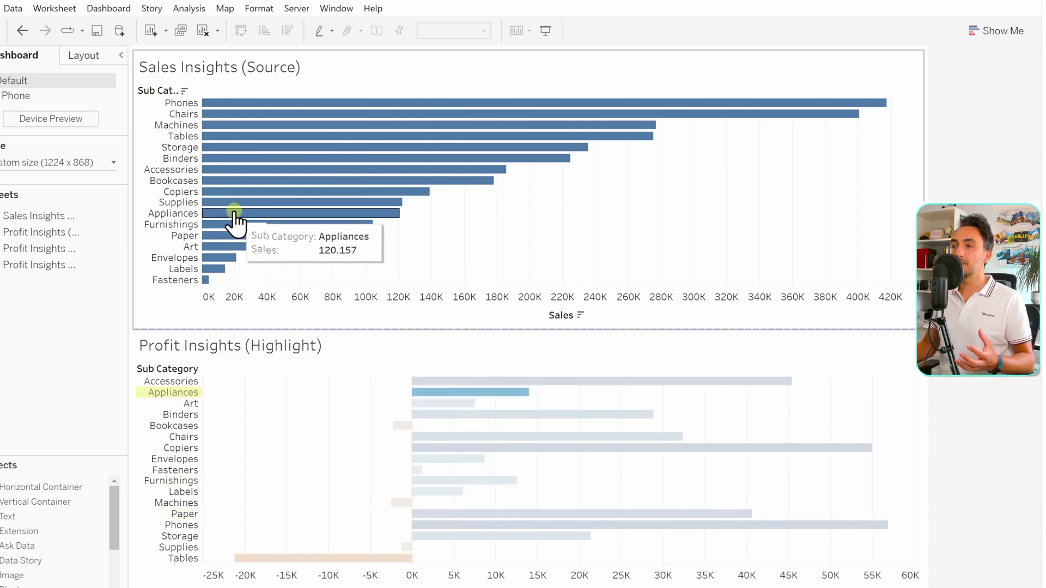
pyautogui.moveTo(233, 139)
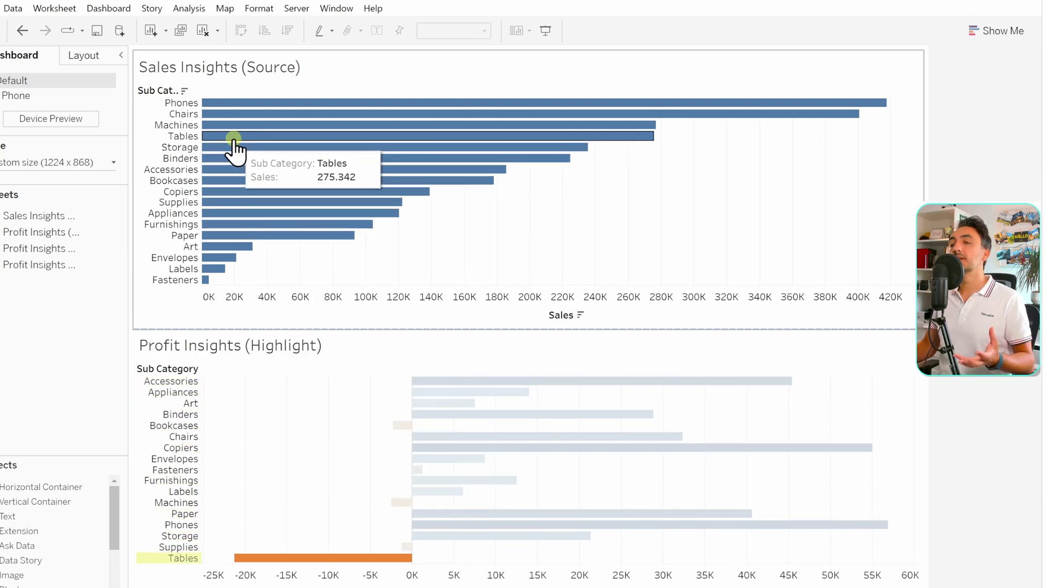
pyautogui.moveTo(236, 161)
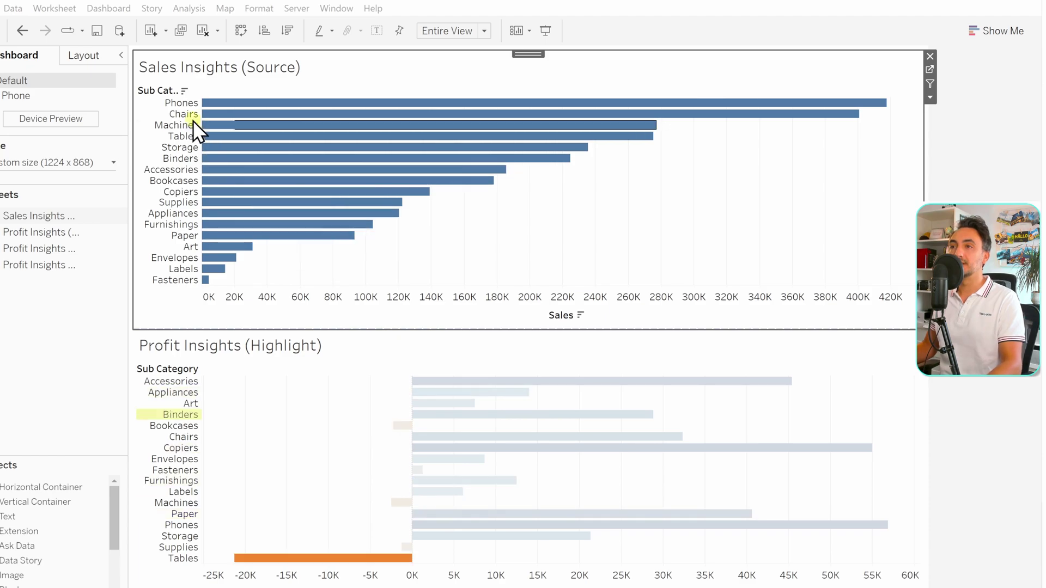
# - Reopen the Highlight Profit Insight action for editing from Dashboard > Actions
pyautogui.click(117, 15)
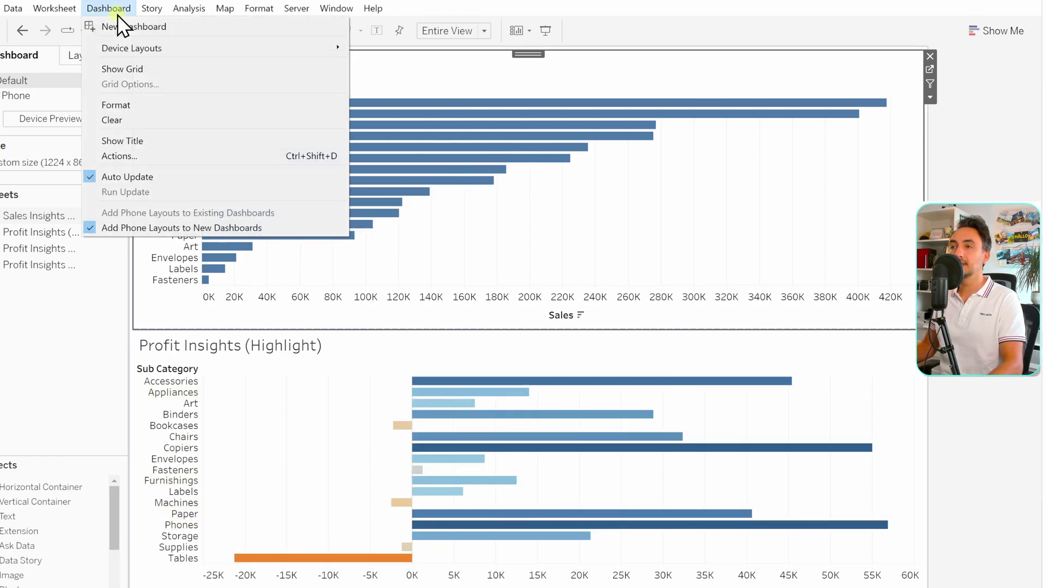
pyautogui.click(178, 150)
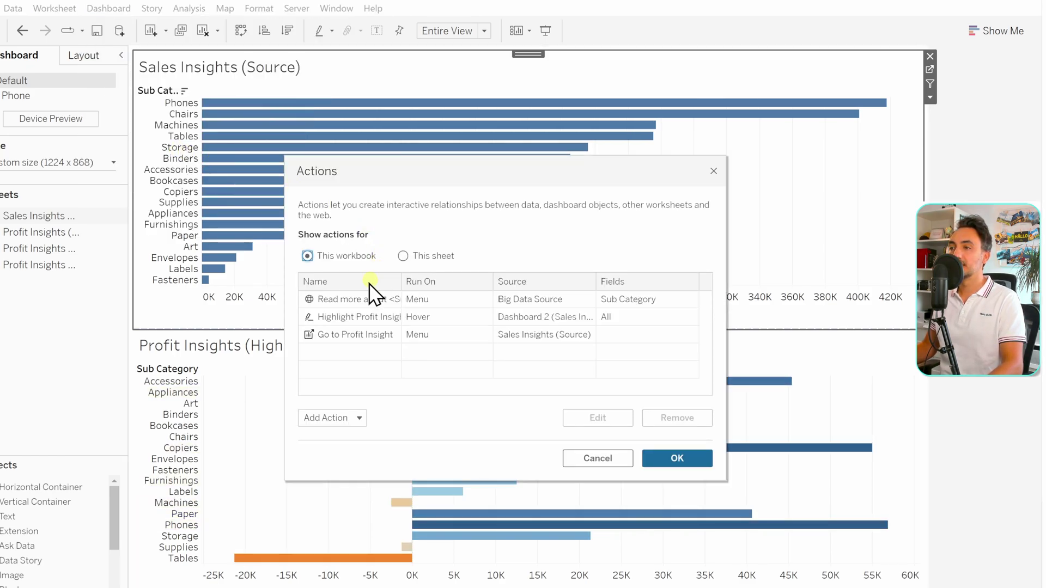
pyautogui.click(334, 318)
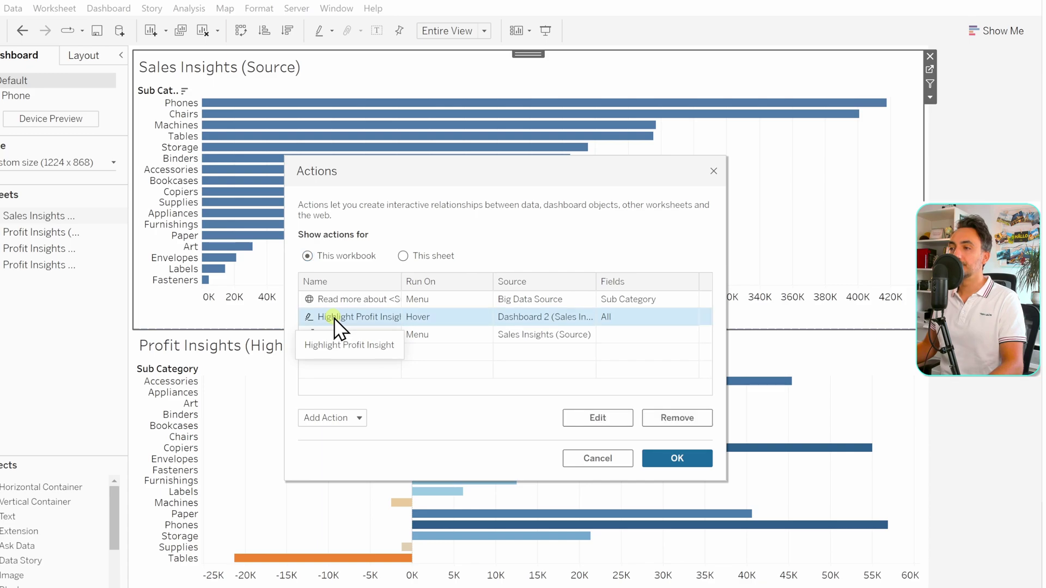
pyautogui.doubleClick(335, 318)
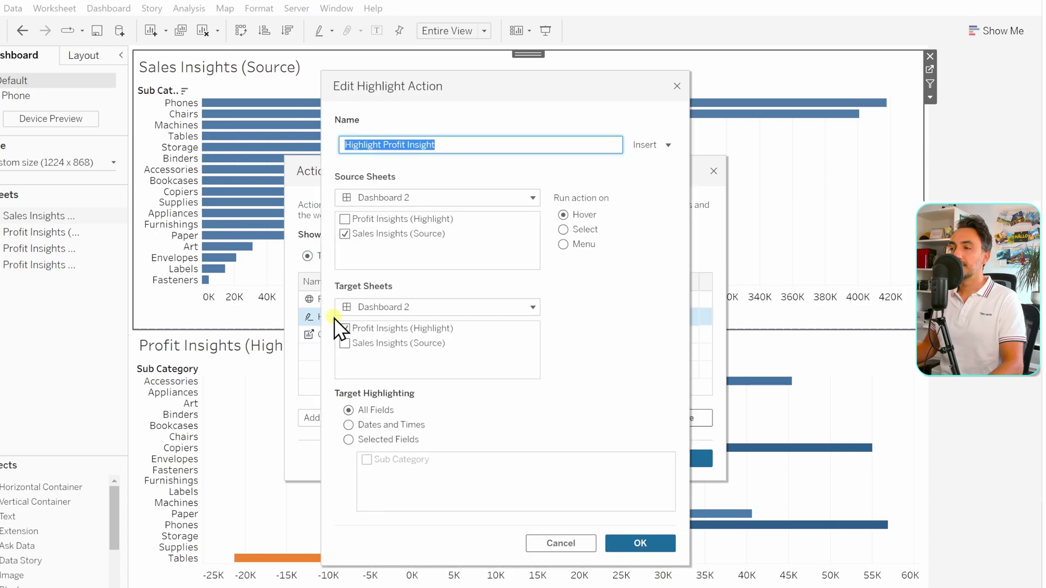
# - Make both dashboard sheets the action's source and target, then save and close
pyautogui.click(344, 219)
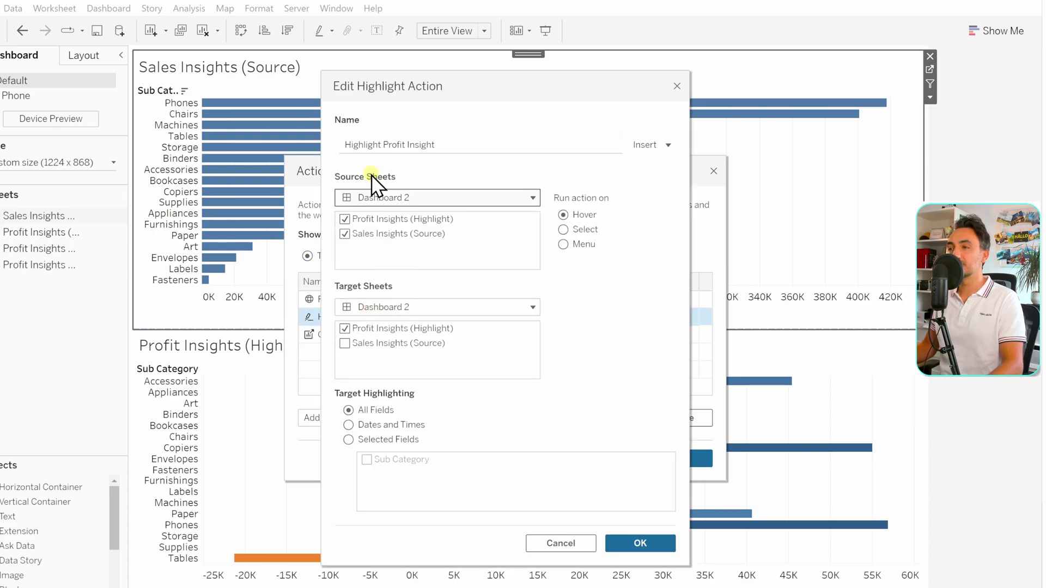
pyautogui.click(345, 343)
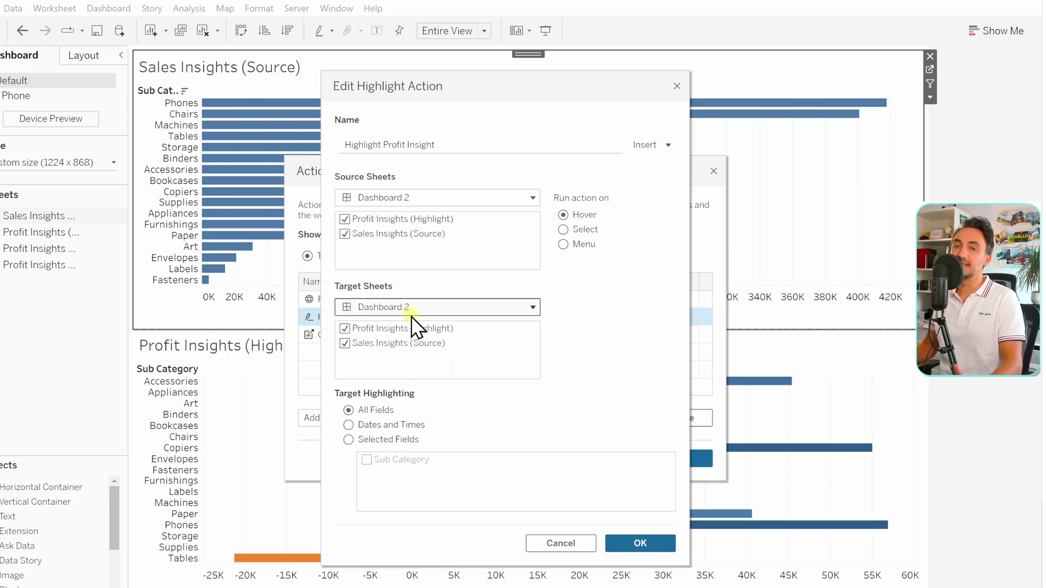
pyautogui.click(637, 540)
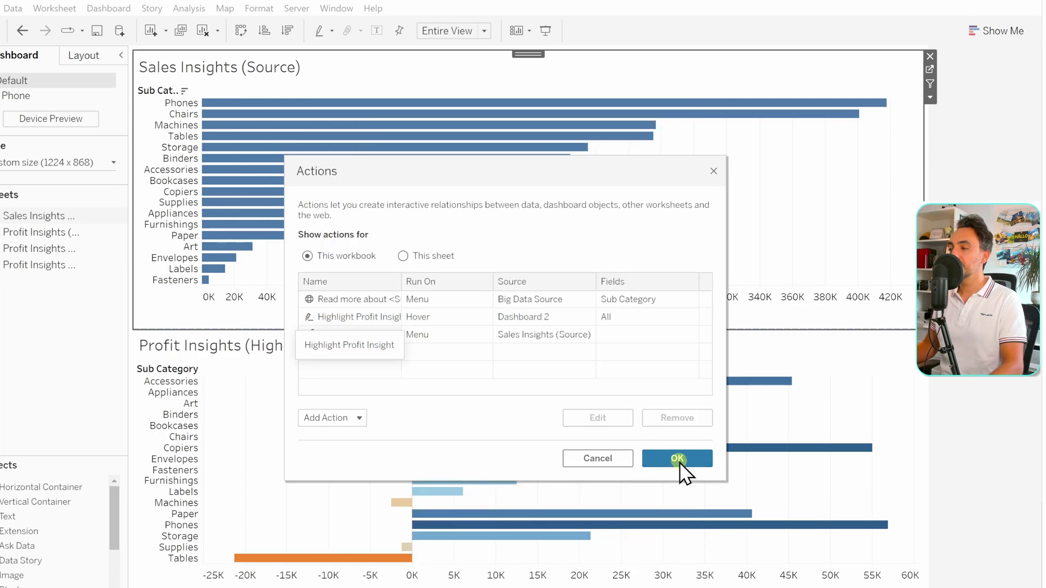
pyautogui.click(677, 457)
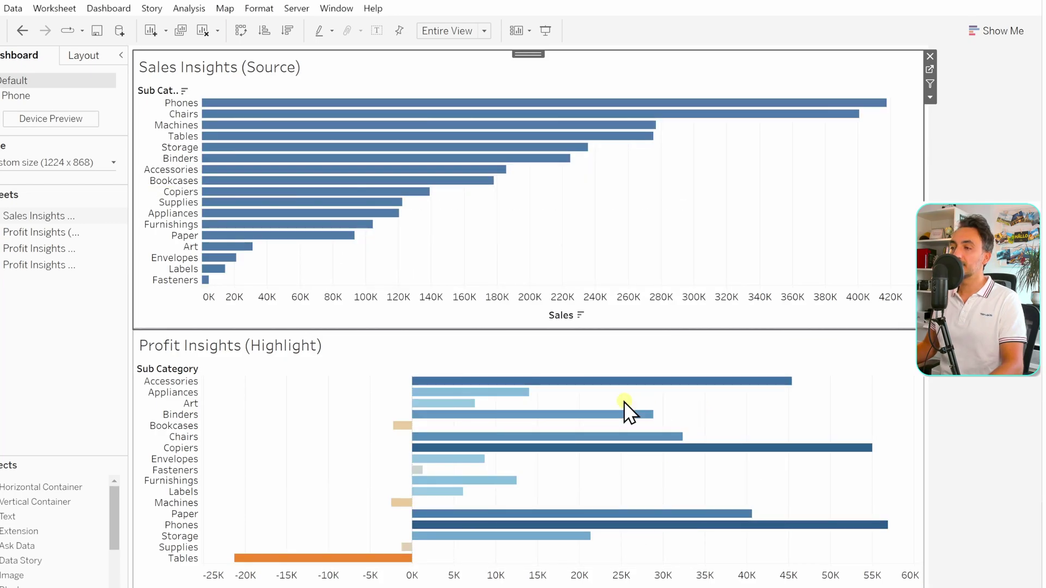
pyautogui.moveTo(451, 381)
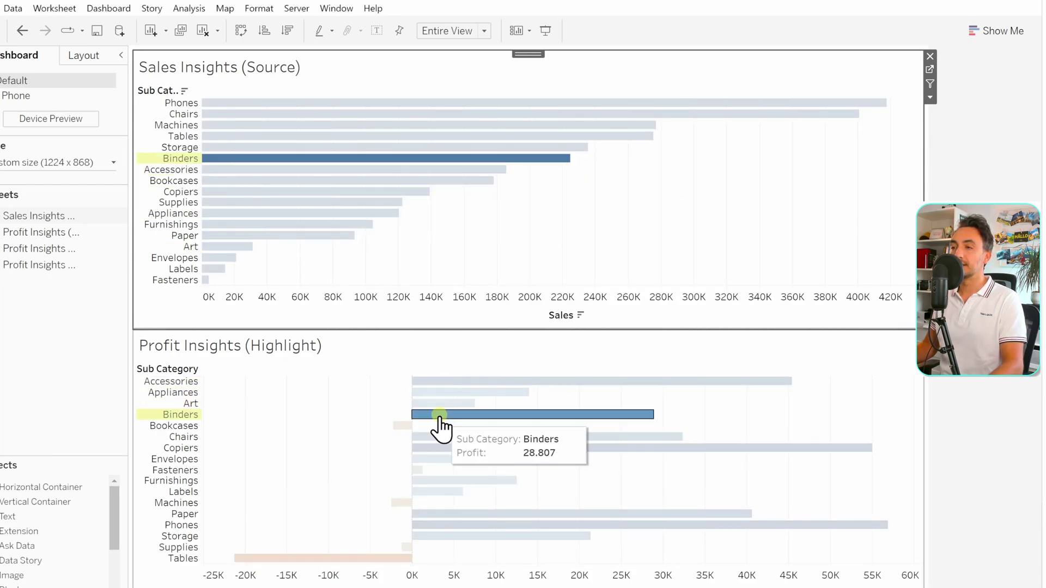
pyautogui.moveTo(436, 436)
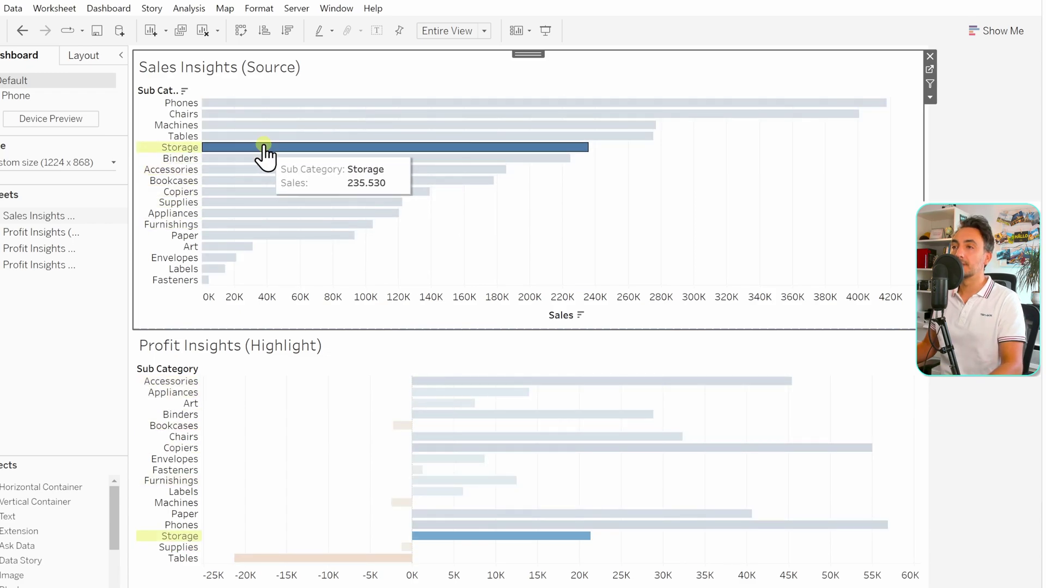
pyautogui.moveTo(264, 142)
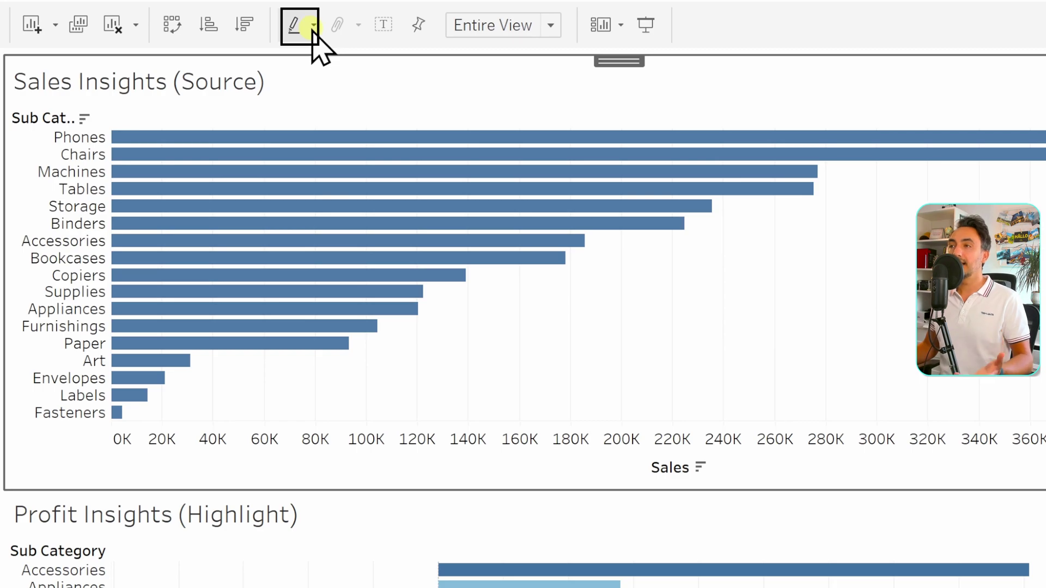
pyautogui.click(314, 26)
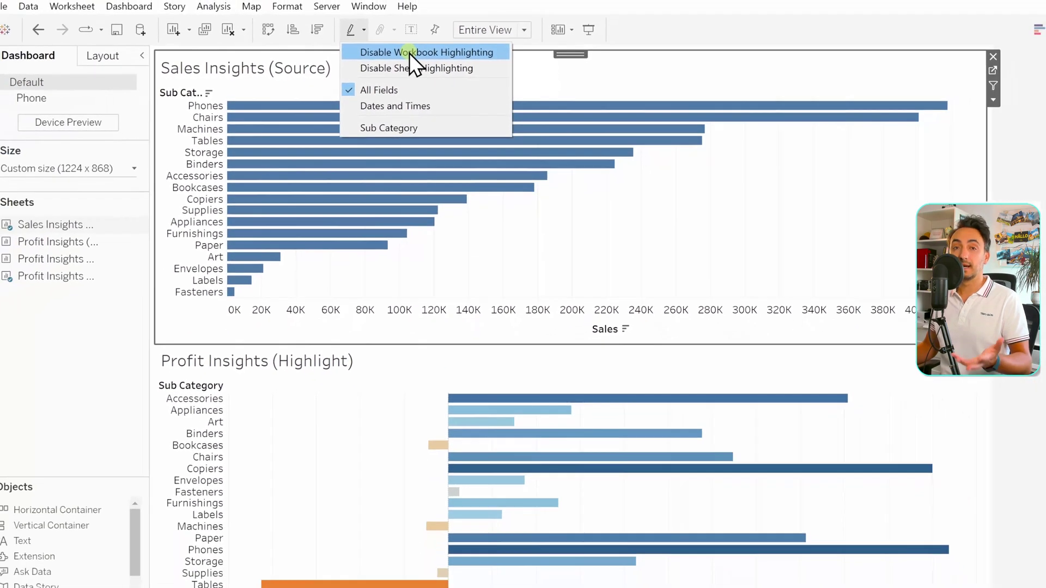
pyautogui.click(410, 53)
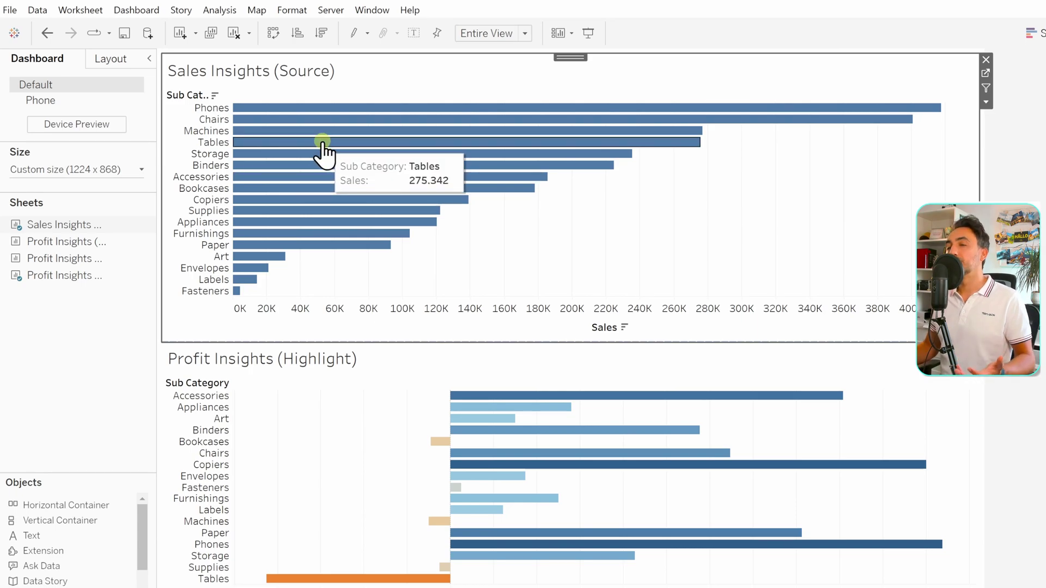
pyautogui.click(367, 34)
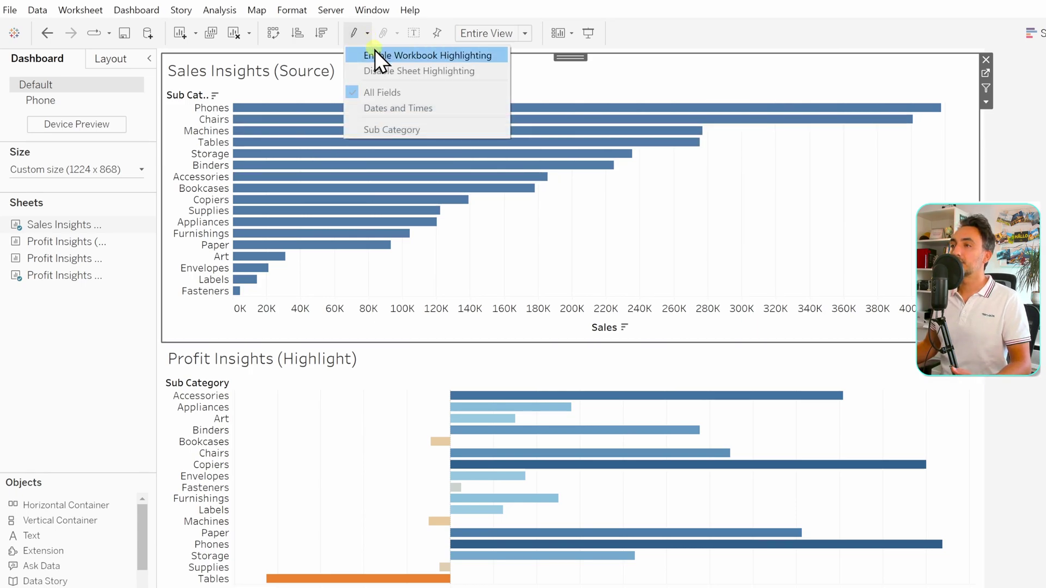
pyautogui.click(434, 61)
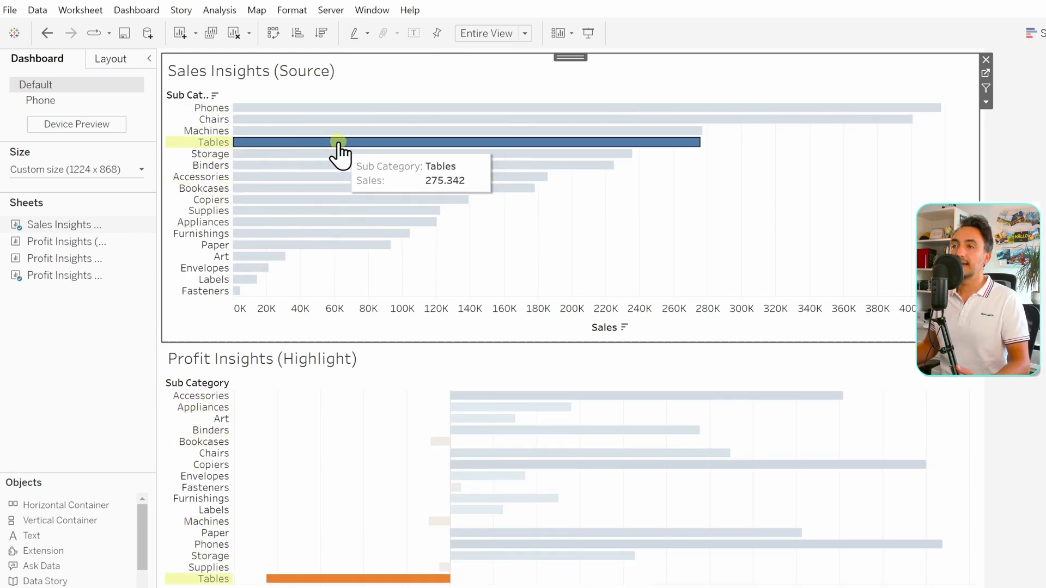
pyautogui.hotkey('ctrl', 'z')
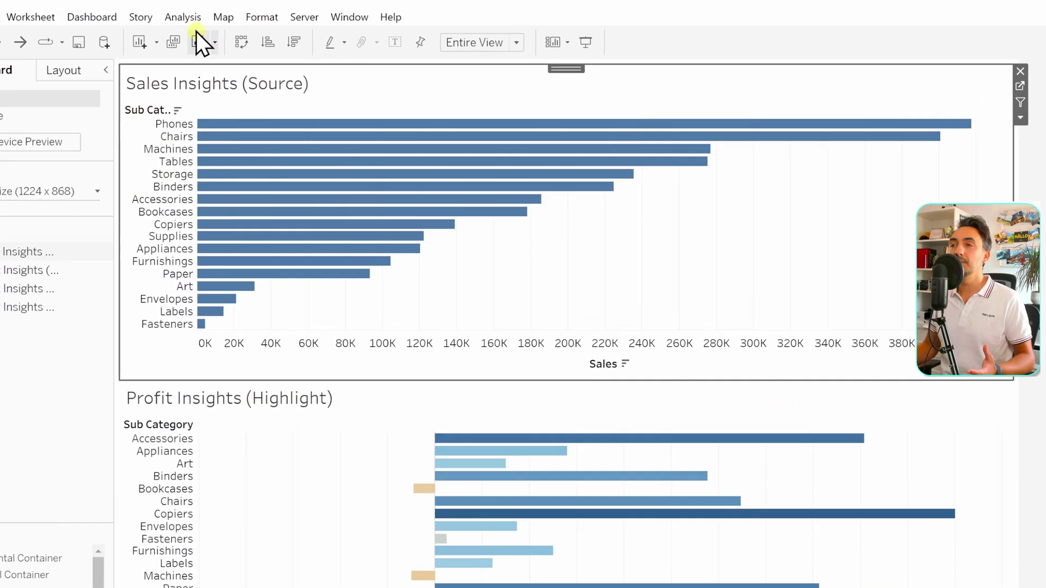
# - Add a Sub Category highlighter via Analysis > Highlighters
pyautogui.click(226, 13)
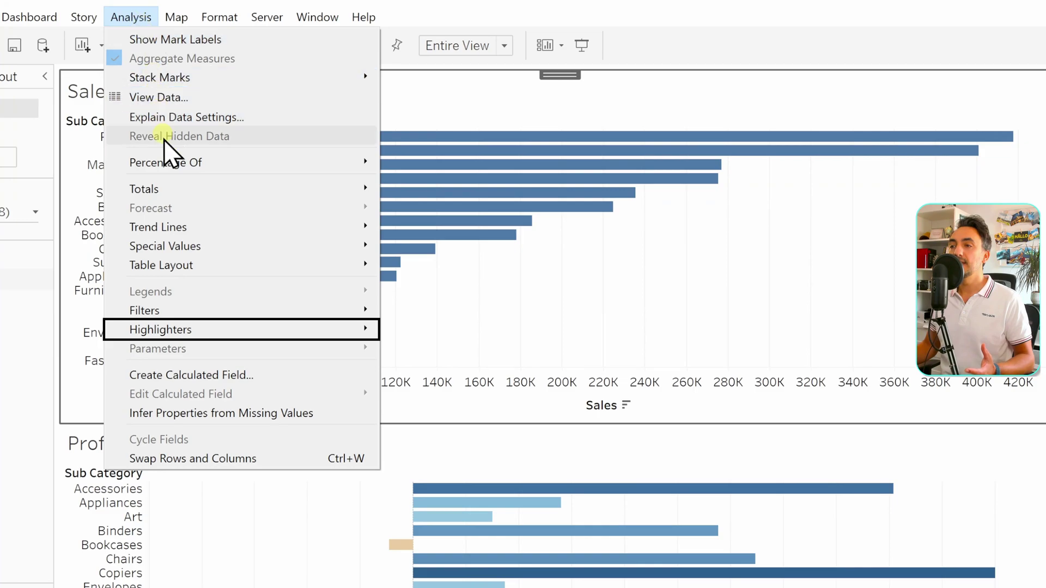
pyautogui.moveTo(229, 325)
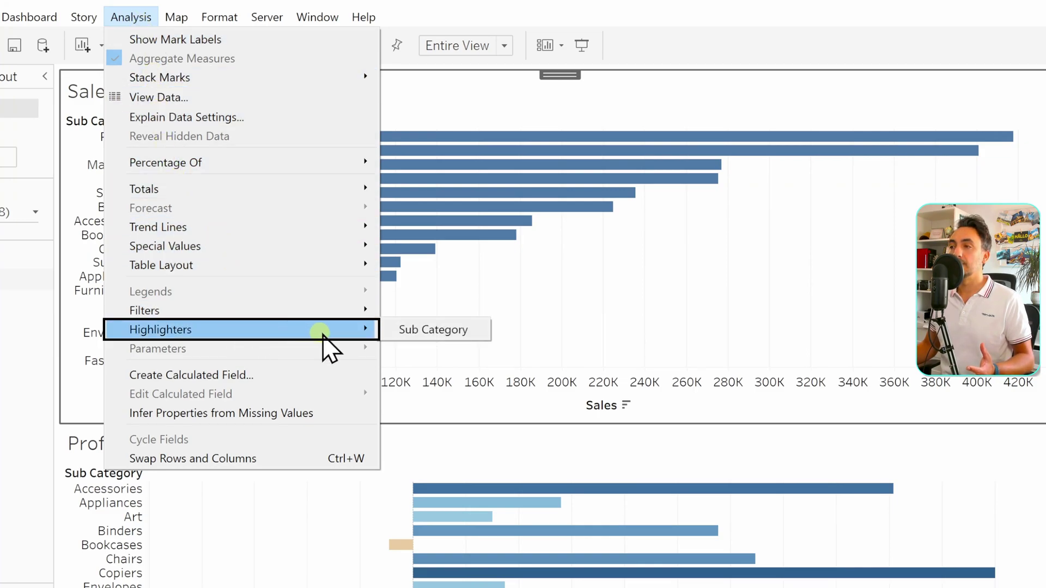
pyautogui.click(436, 332)
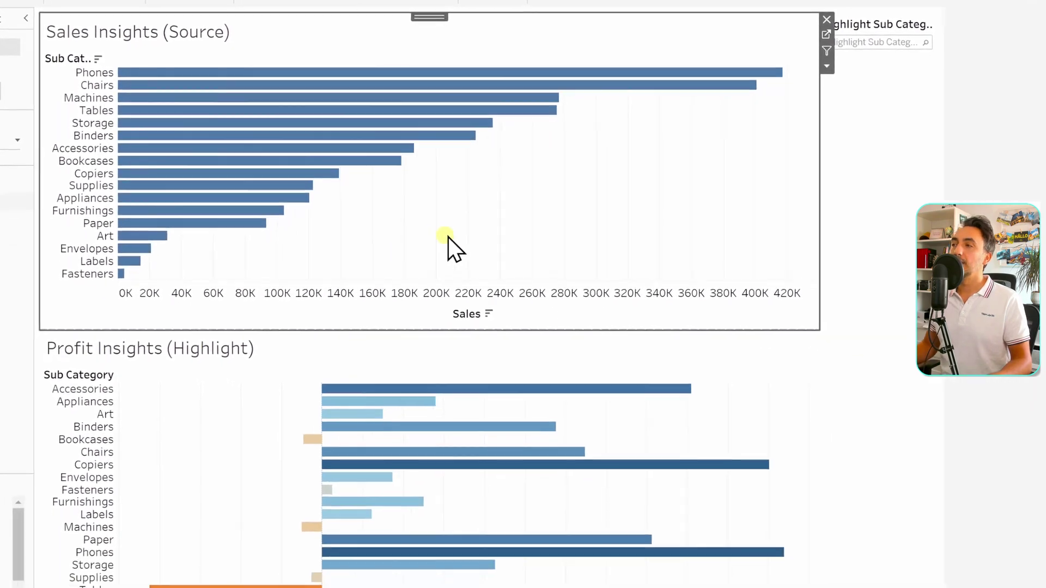
# - Highlight Envelopes in both charts with the Sub Category highlighter, then clear it
pyautogui.click(892, 140)
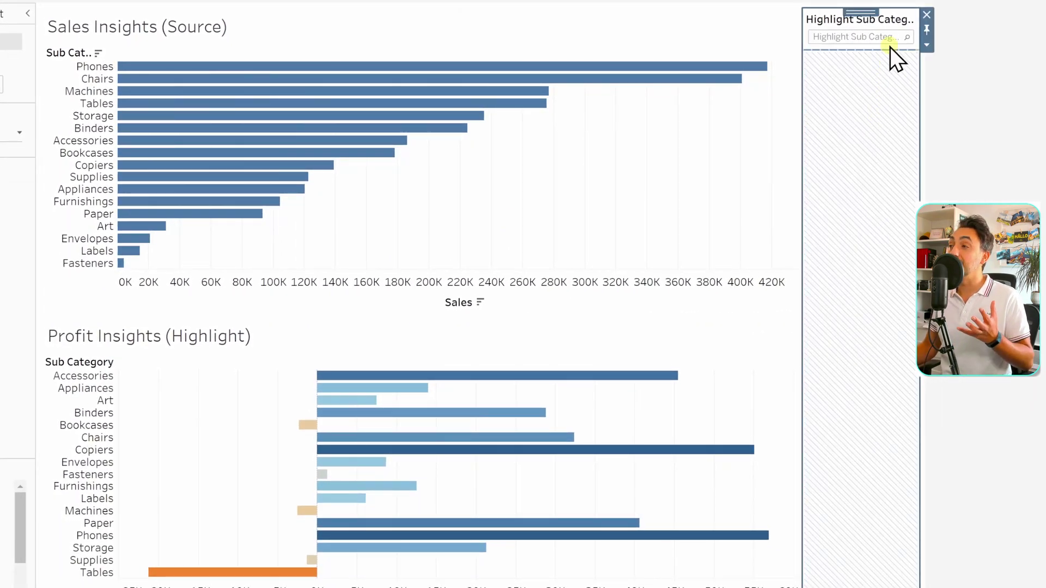
pyautogui.click(843, 37)
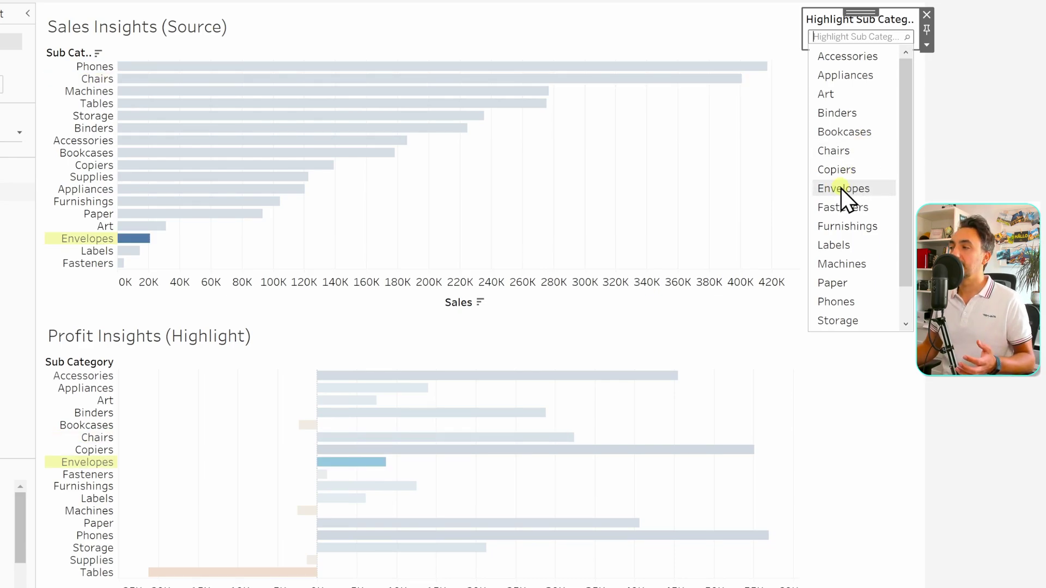
pyautogui.click(841, 189)
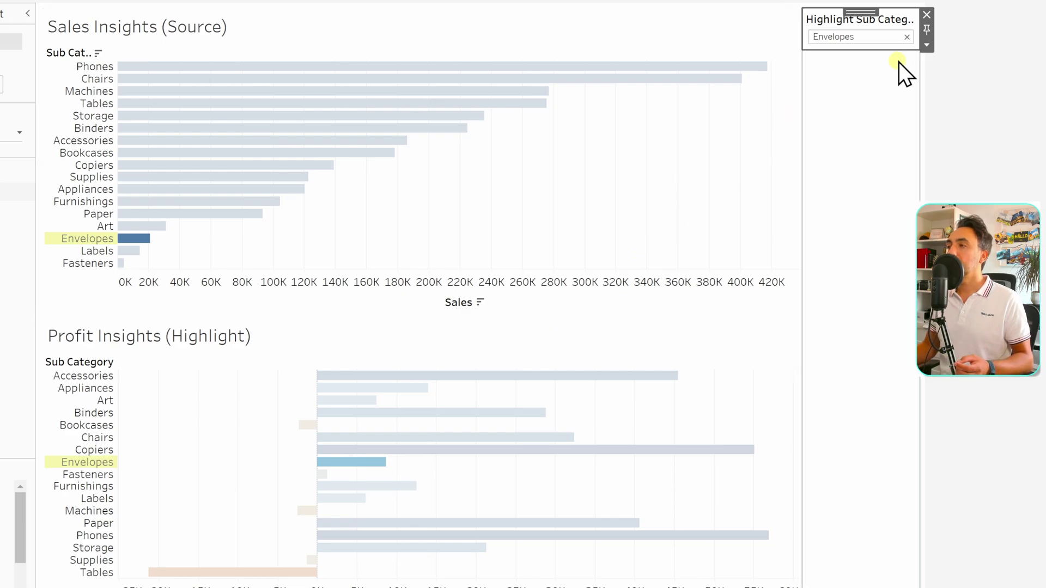
pyautogui.click(907, 41)
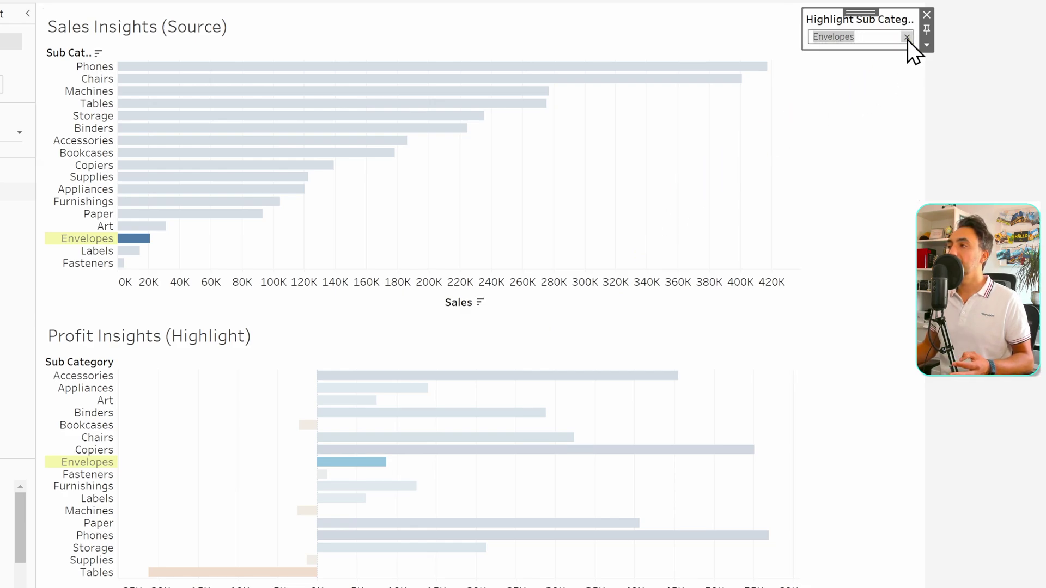
pyautogui.click(907, 37)
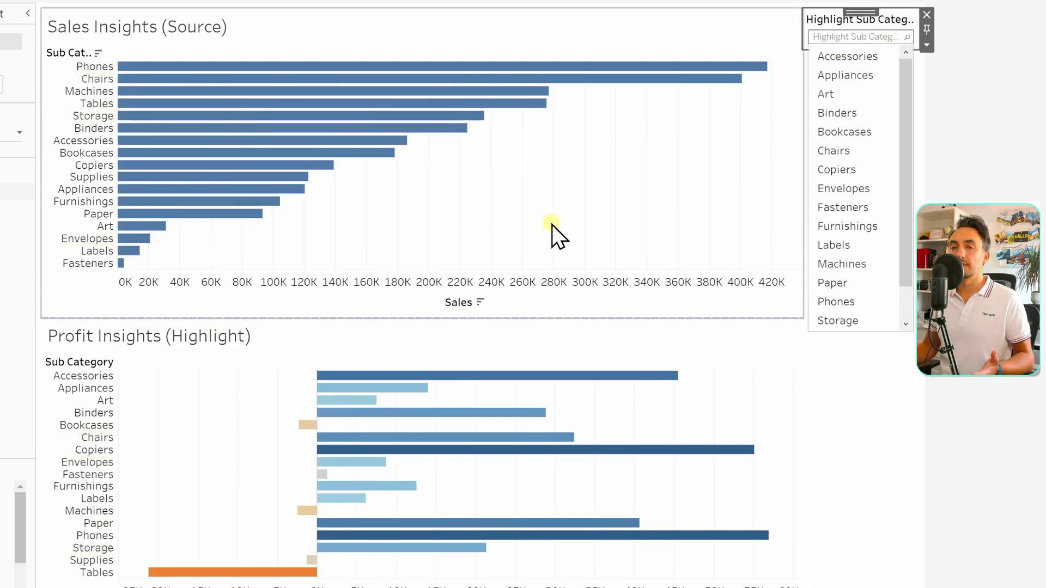